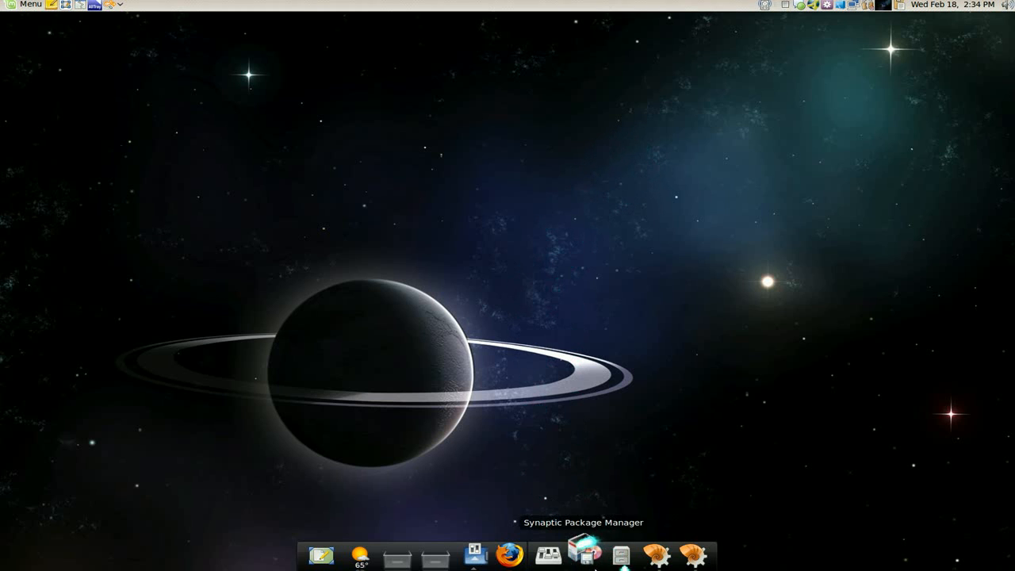
Step: View the installed nautilus-actions package in Synaptic, then bring up the Control Center
click(584, 555)
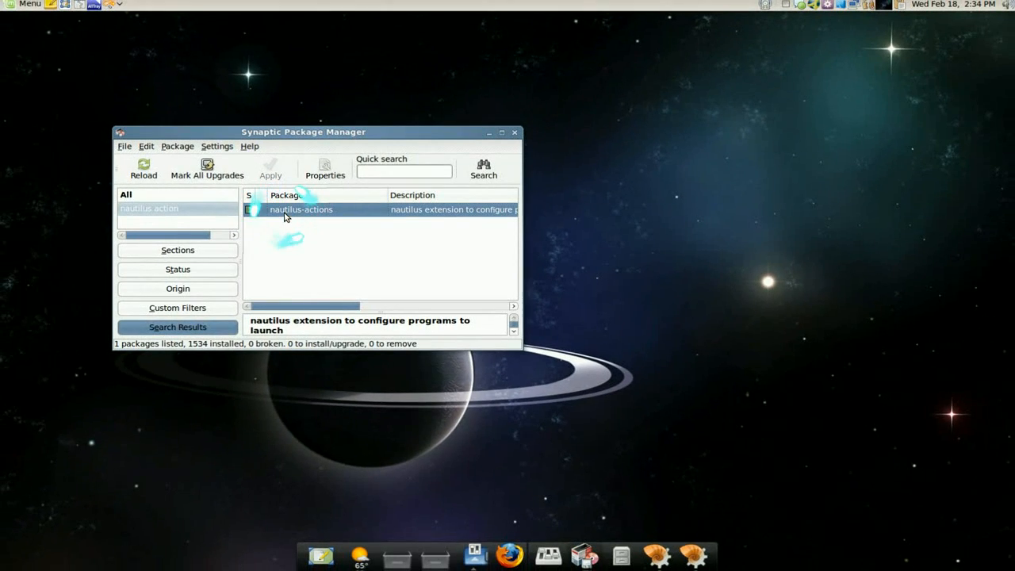
click(549, 556)
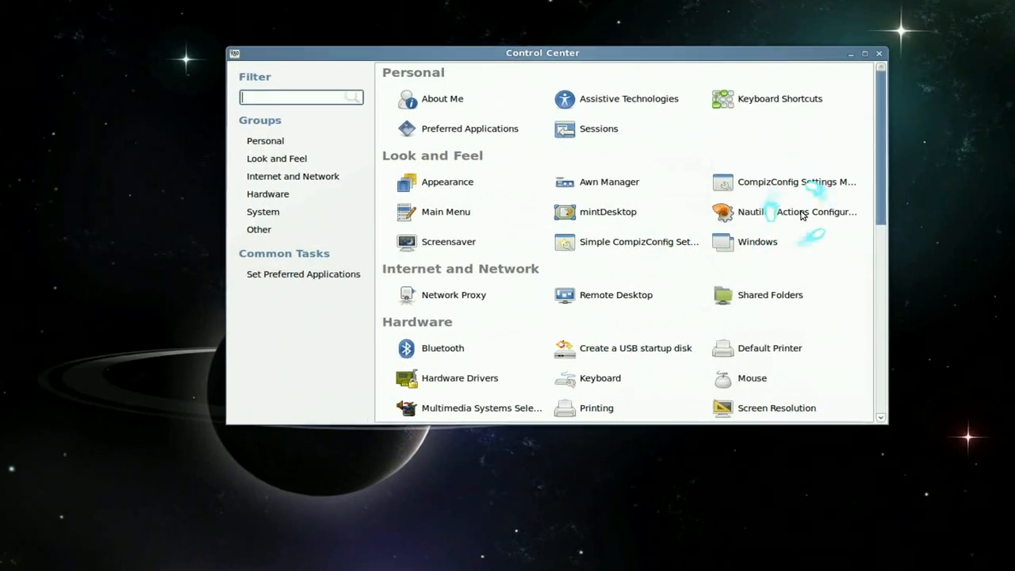
Step: Launch Nautilus Actions Configuration and bring up the Open as root action's settings
click(801, 214)
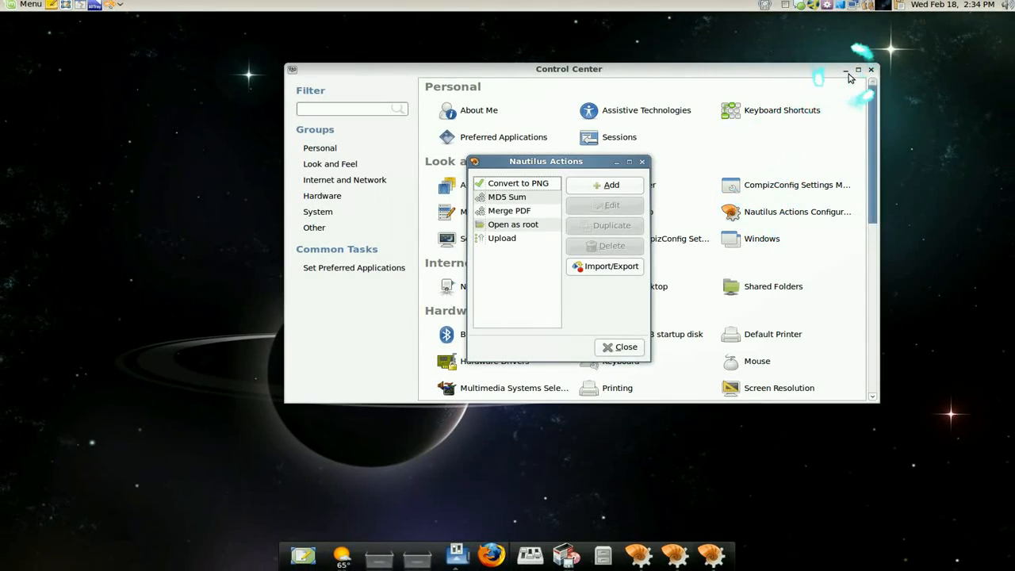
click(847, 71)
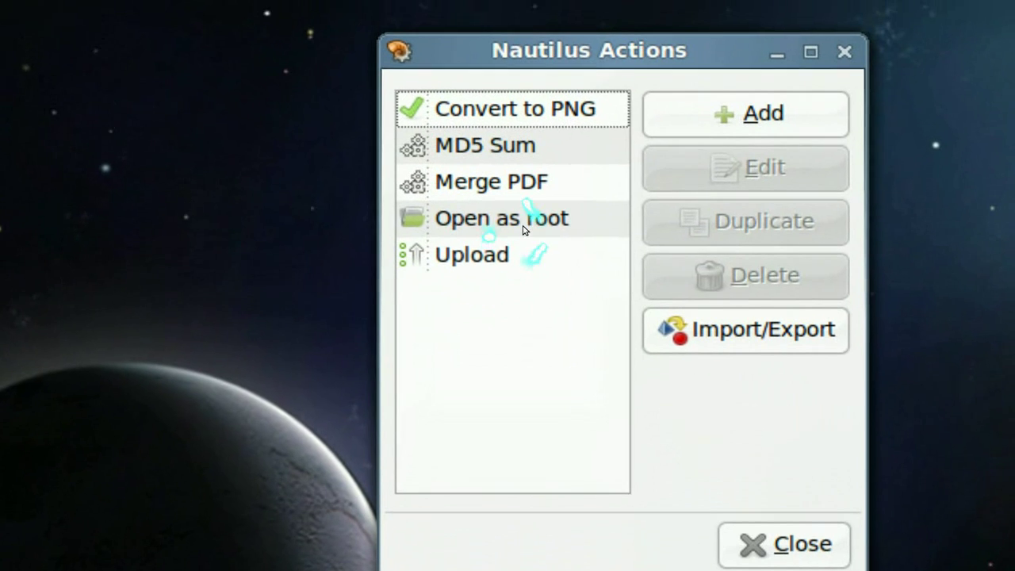
click(523, 222)
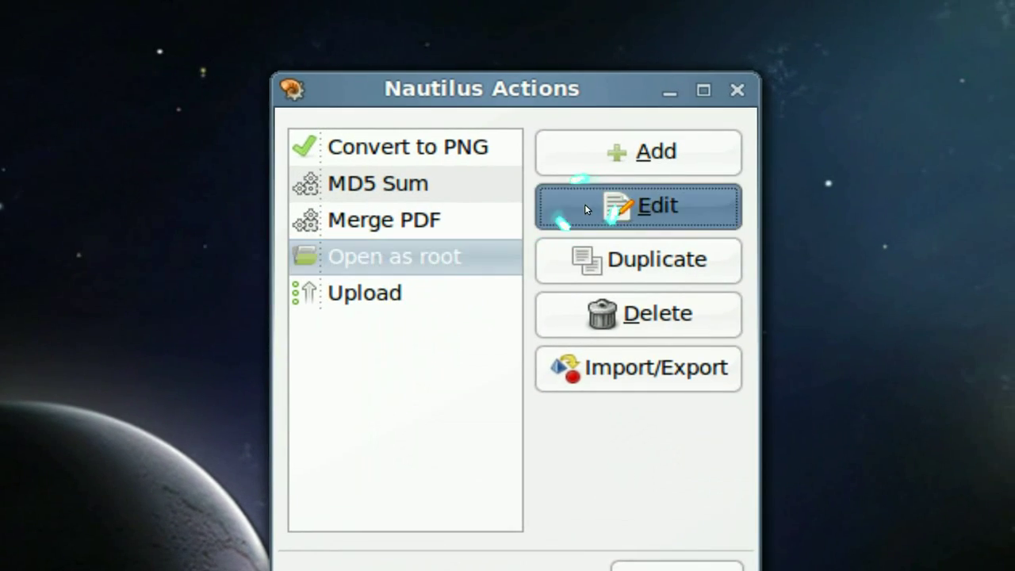
click(611, 202)
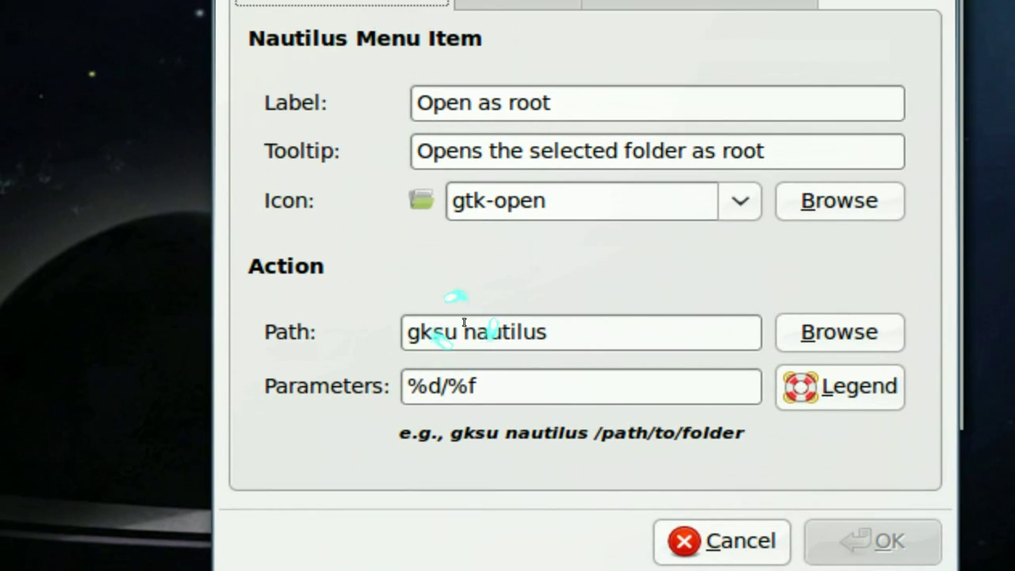
Step: Review the gksu nautilus command, its %d/%f parameters and the parameter-token legend
click(462, 312)
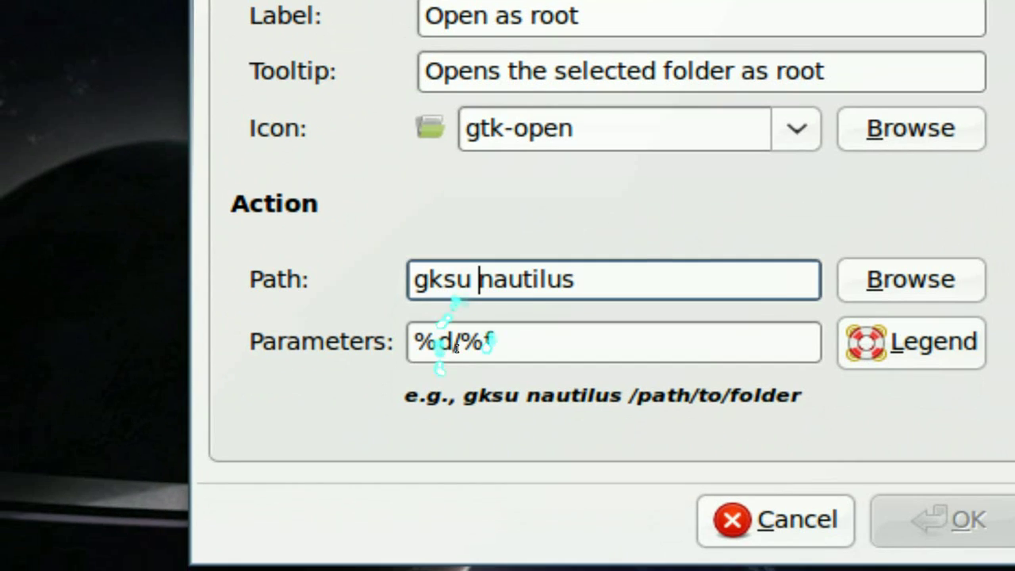
click(428, 393)
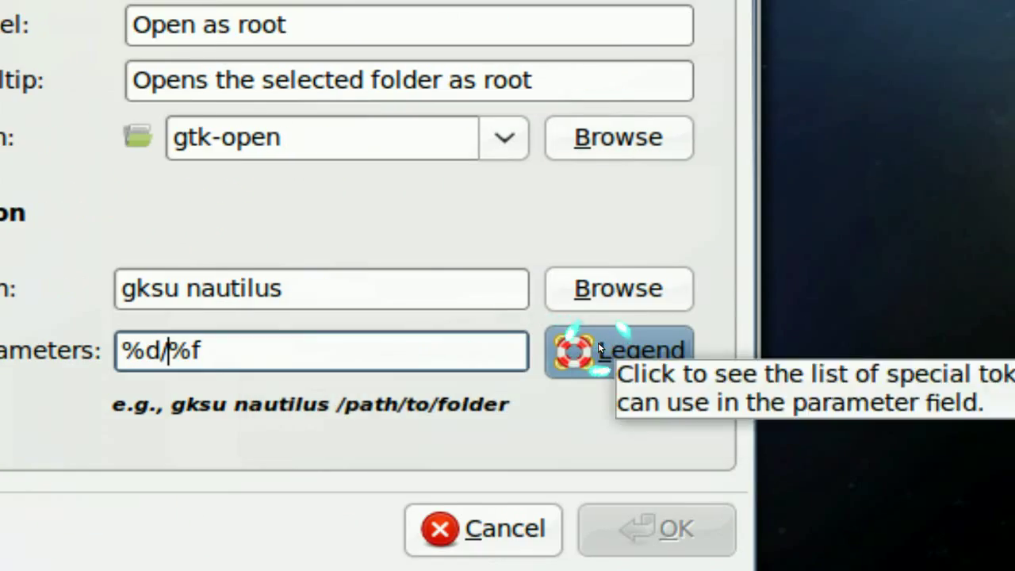
click(865, 348)
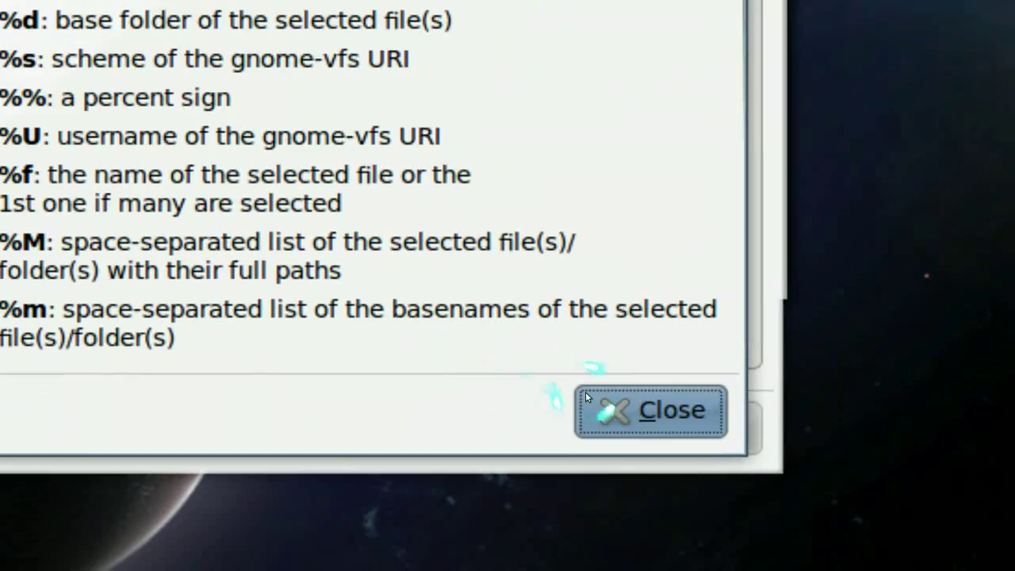
click(645, 410)
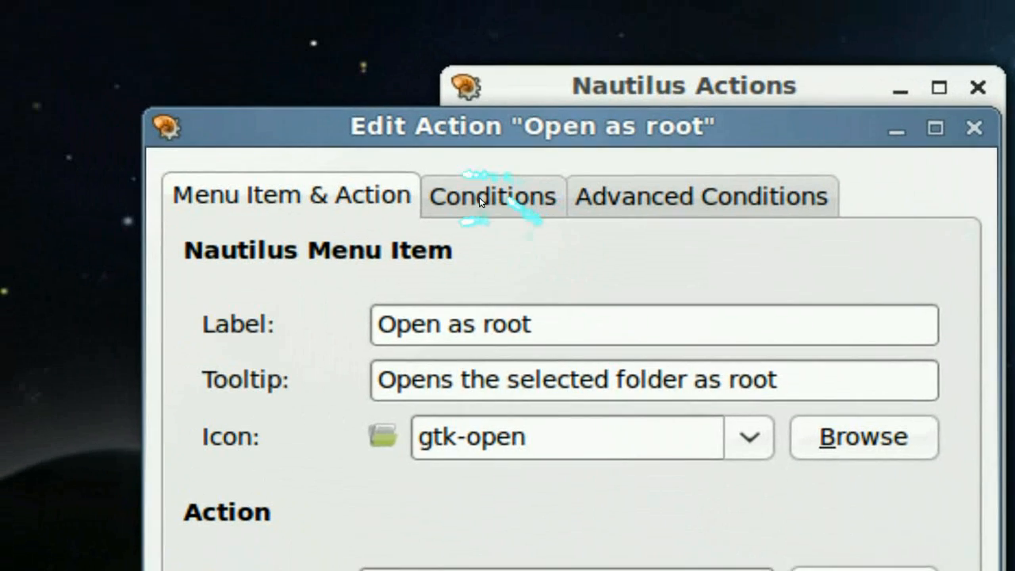
Step: Review the folders-only conditions and advanced scheme conditions, leaving the action unchanged
click(492, 197)
click(517, 199)
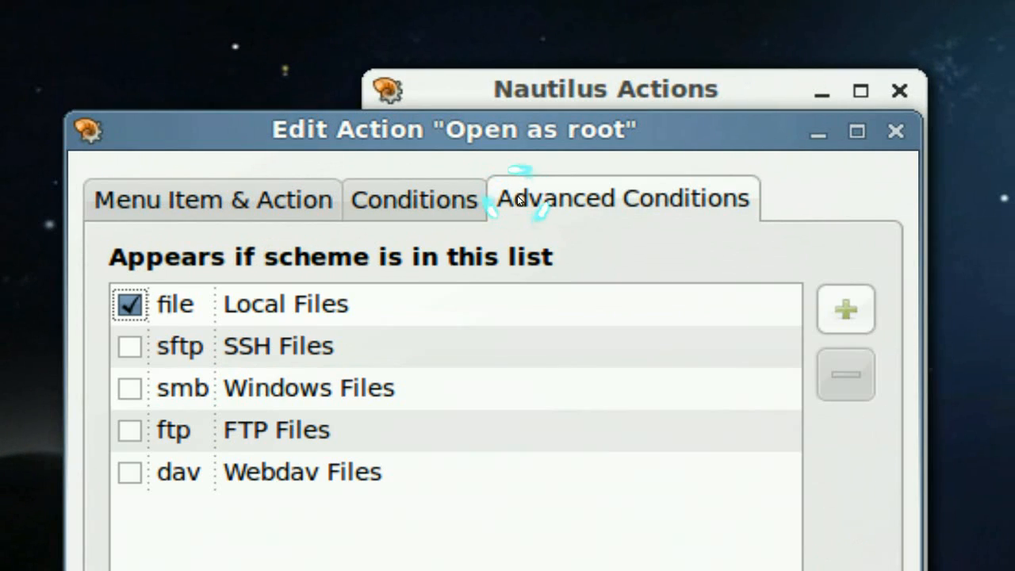
click(420, 200)
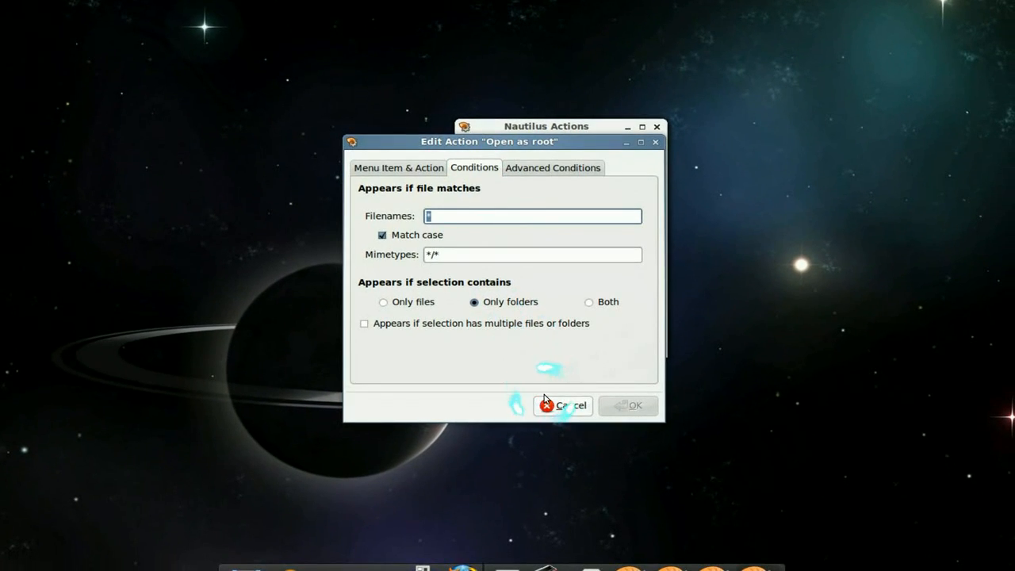
click(561, 406)
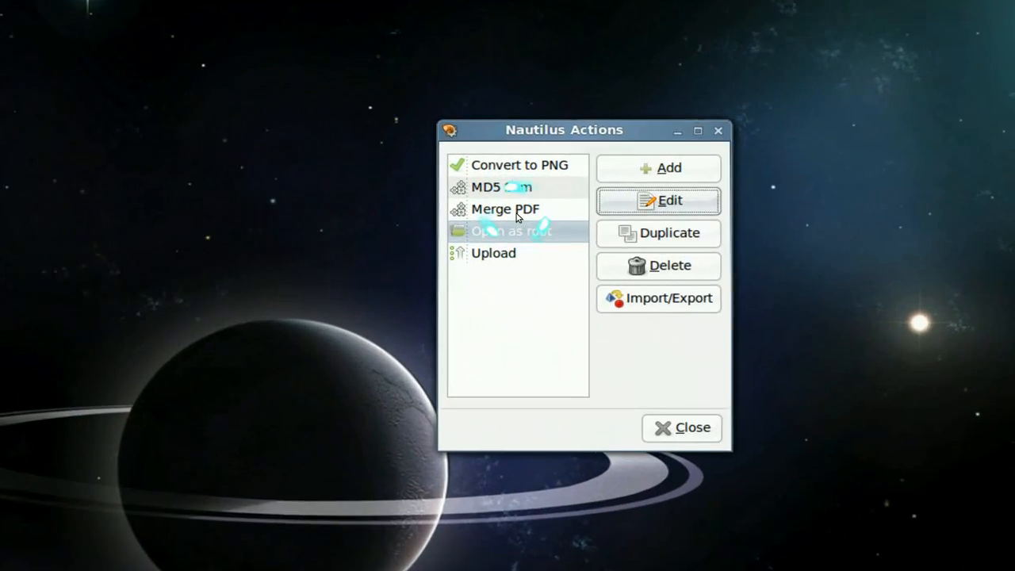
Step: Review the Merge PDF action's *.pdf filename condition without changing it
click(517, 216)
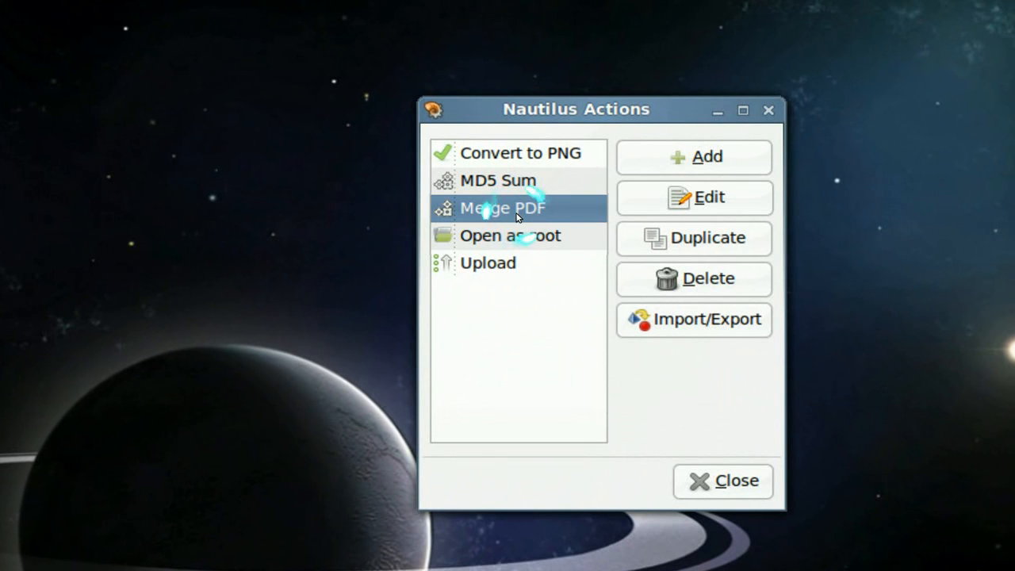
click(710, 196)
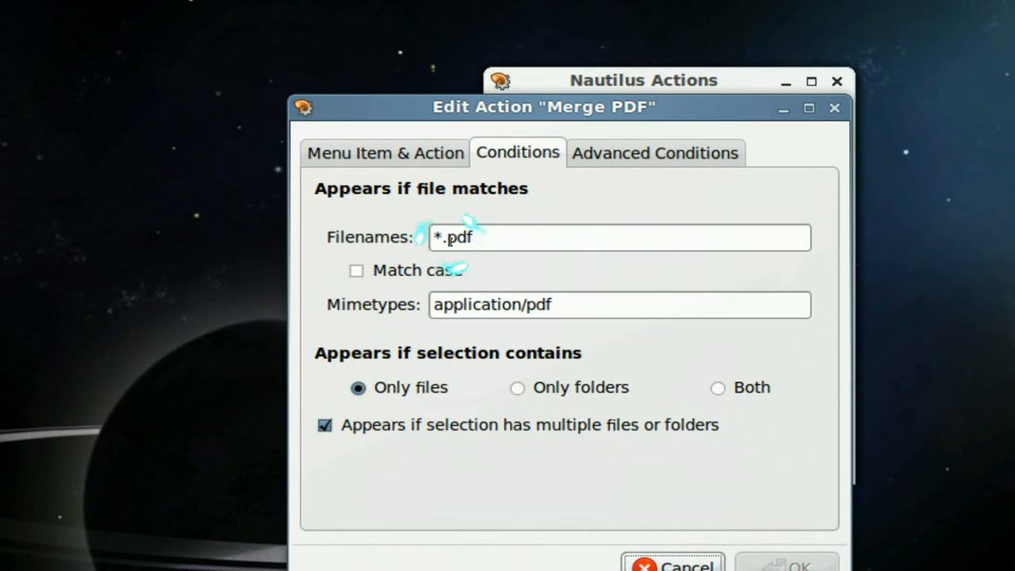
click(449, 238)
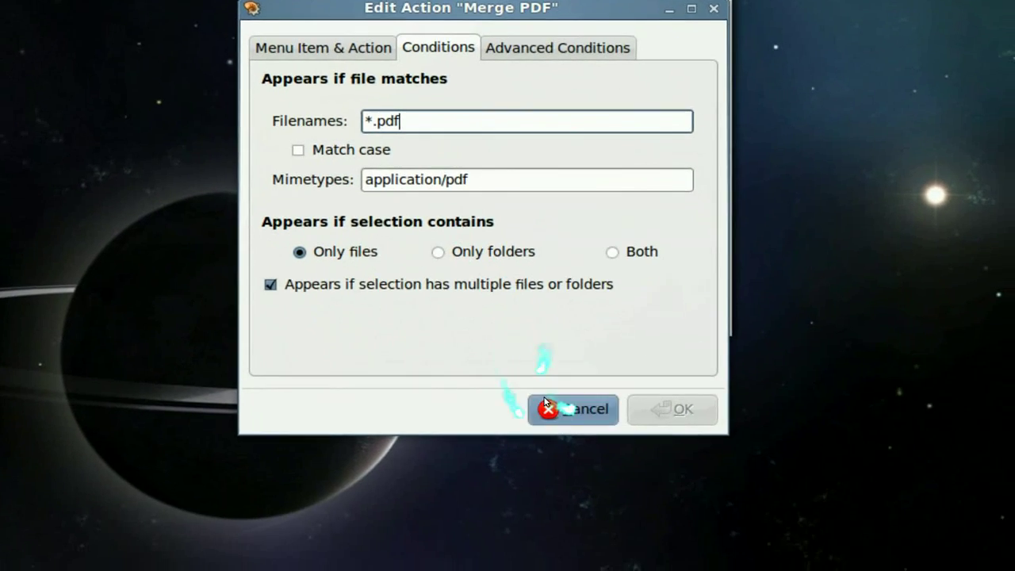
click(550, 408)
Step: Review the Convert to PNG action's *.gif filename condition without changing it
click(521, 185)
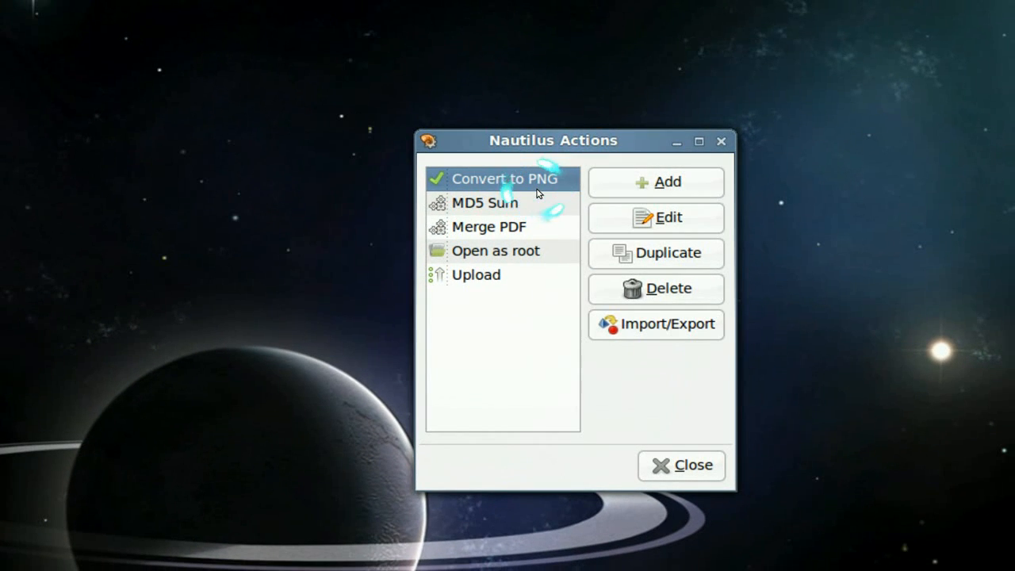
click(652, 216)
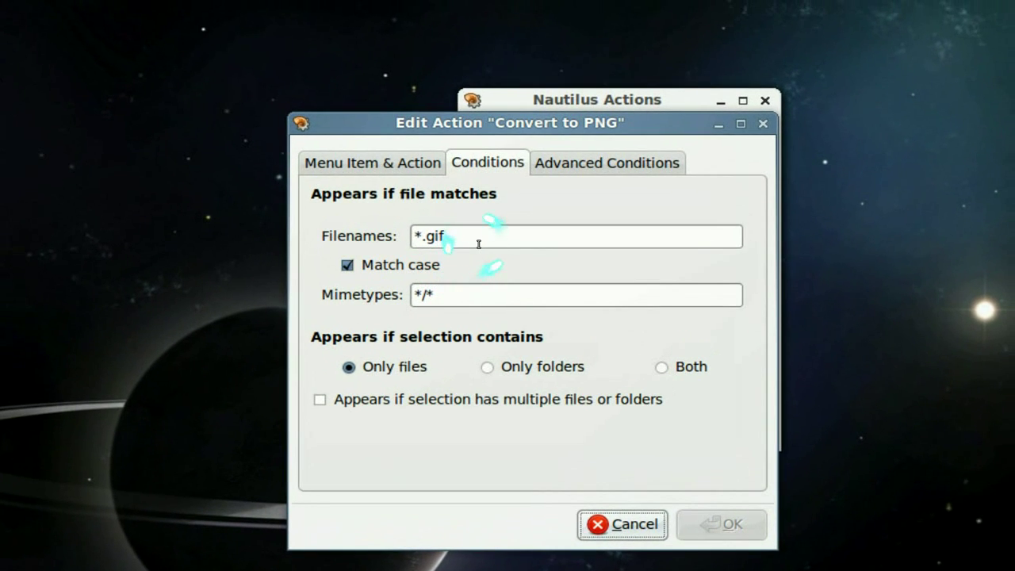
click(478, 240)
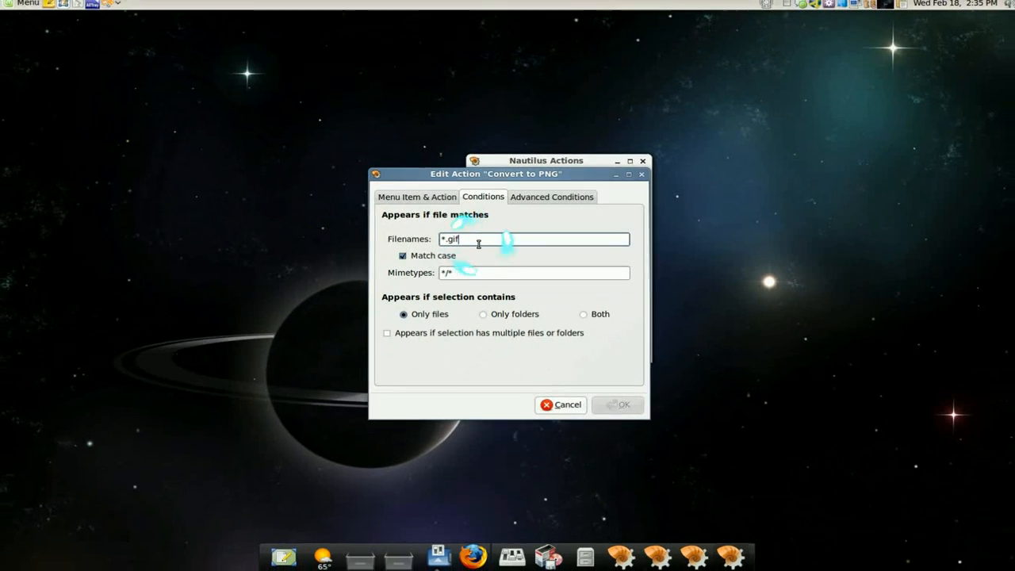
click(560, 404)
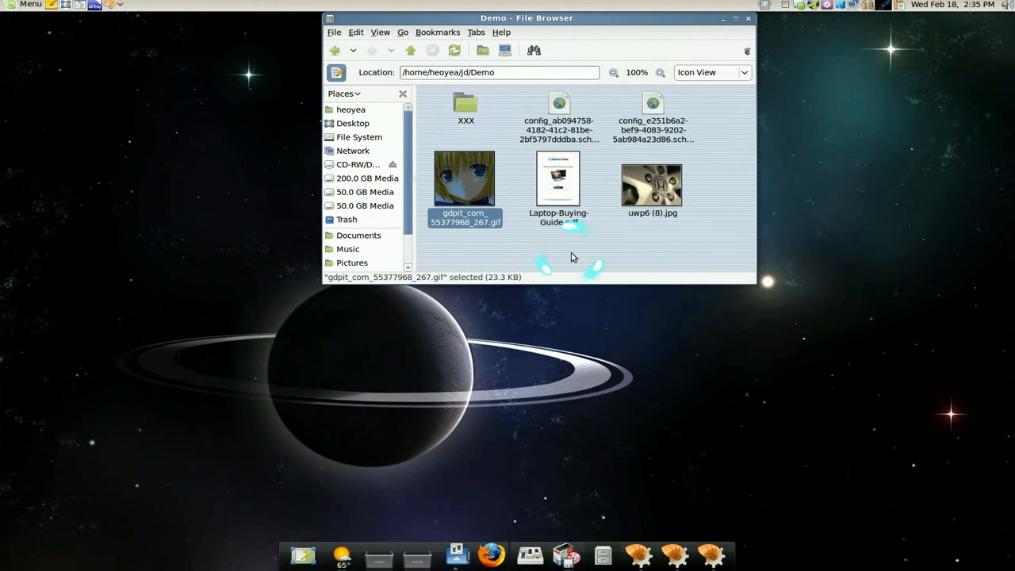
click(573, 245)
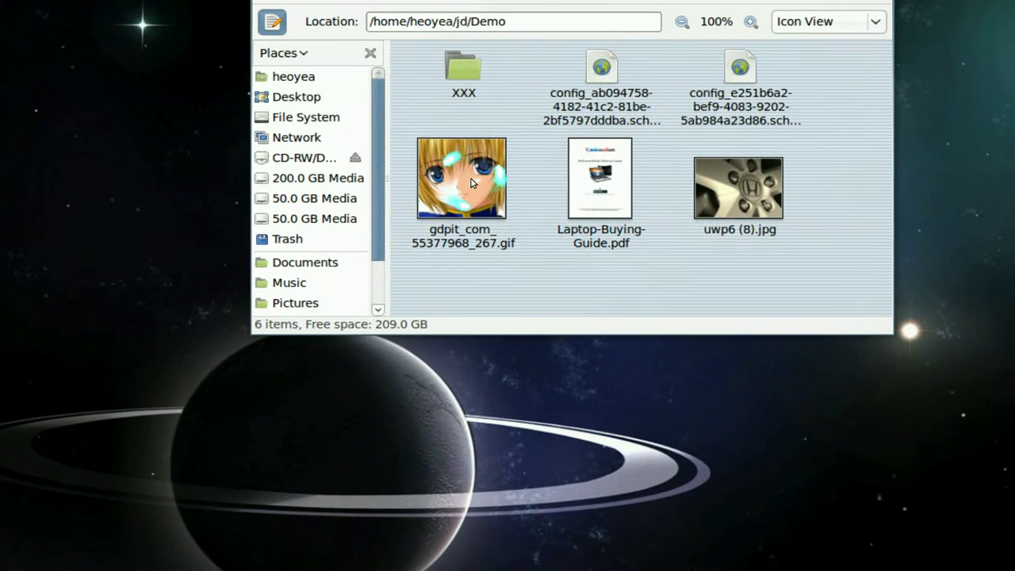
click(471, 182)
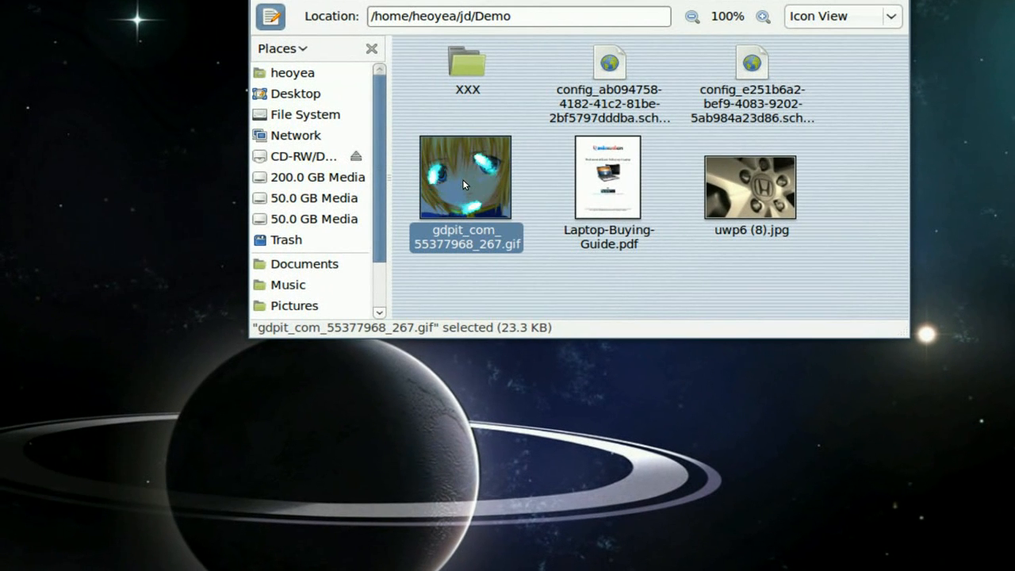
right_click(463, 179)
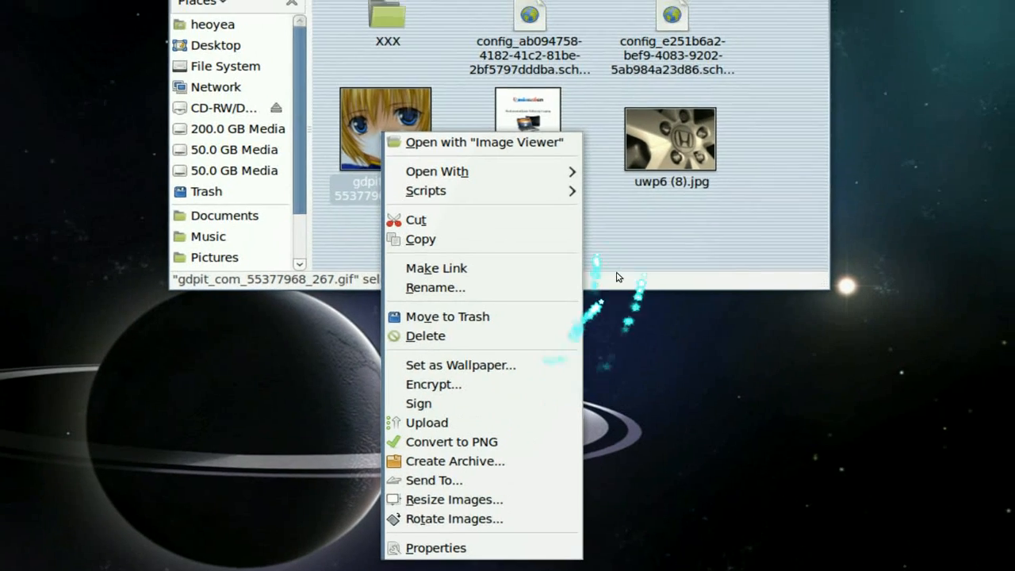
click(551, 272)
click(555, 210)
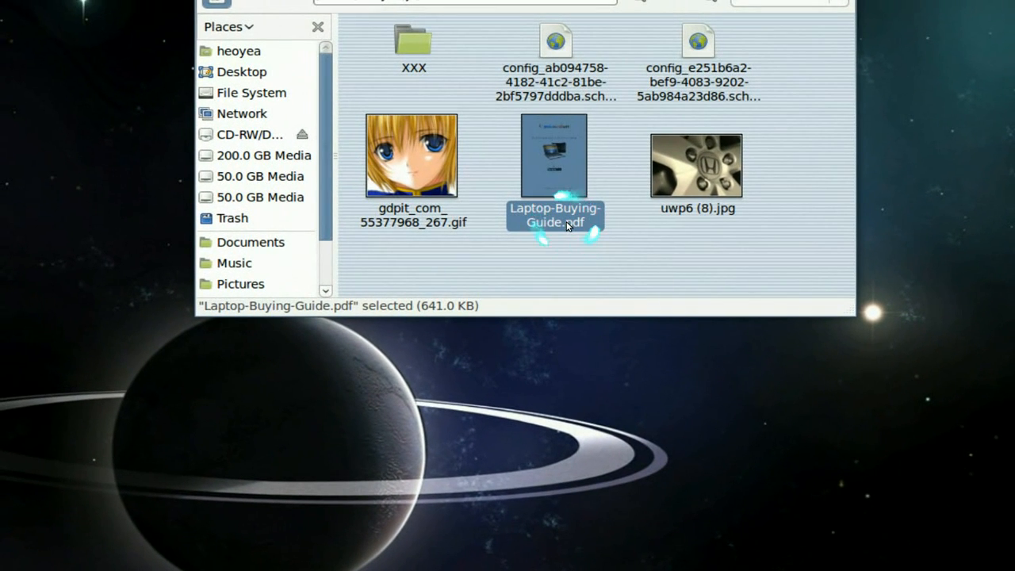
right_click(568, 225)
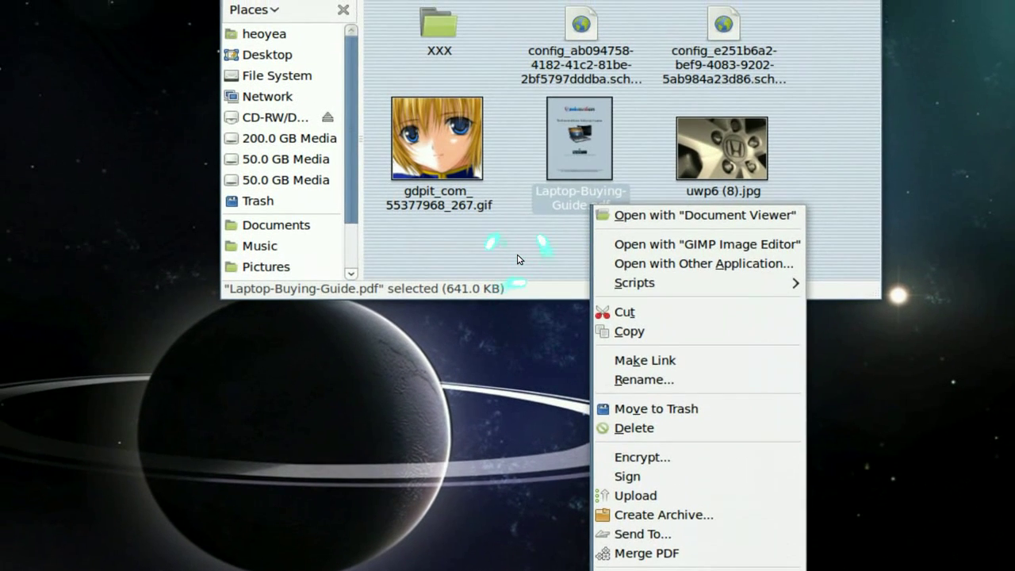
click(515, 261)
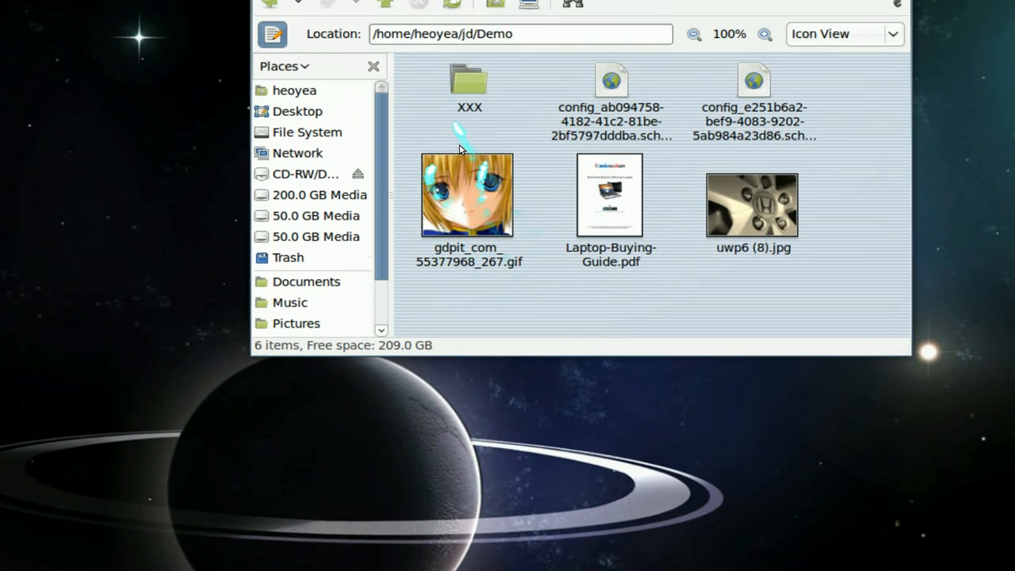
click(452, 33)
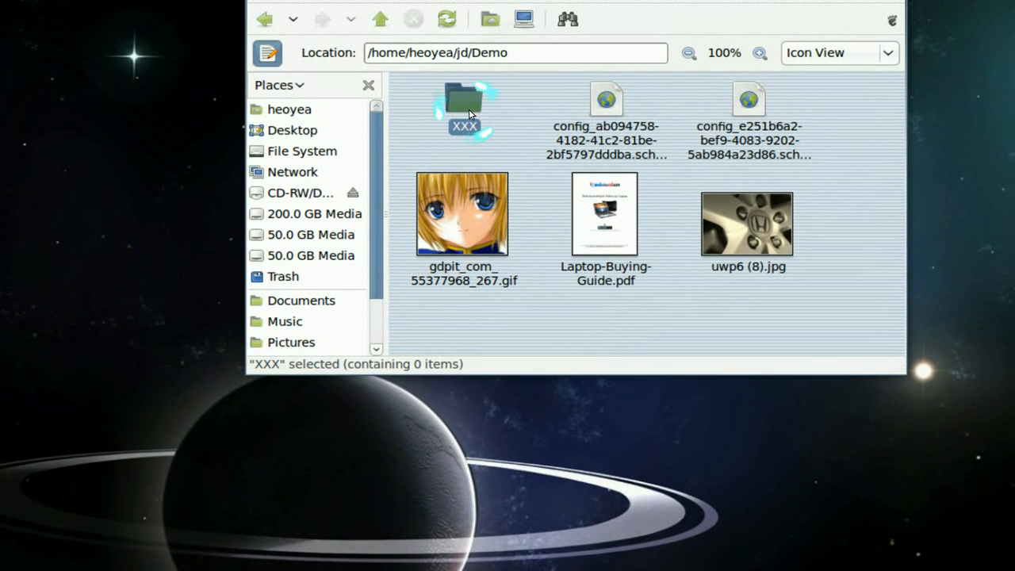
right_click(469, 109)
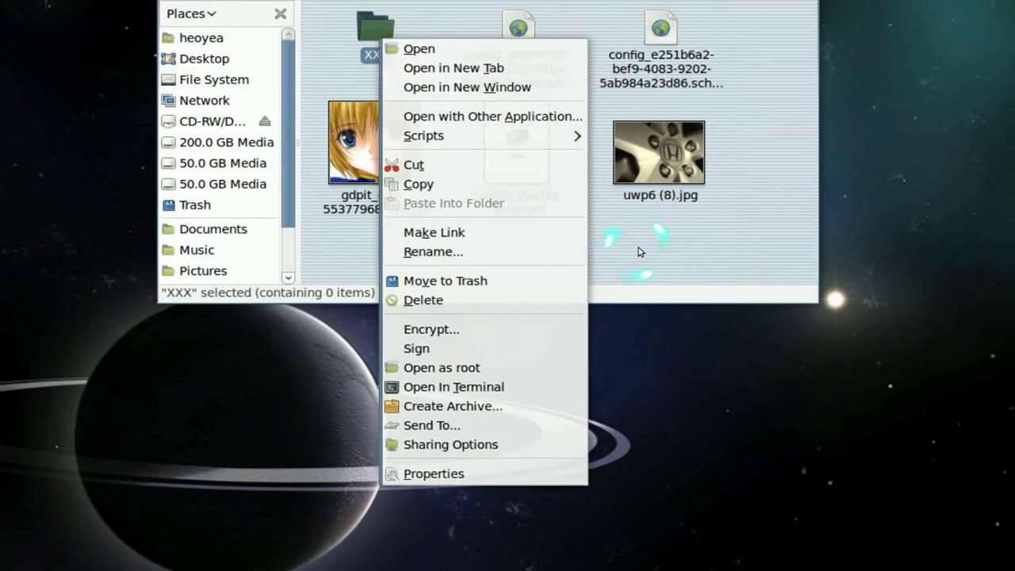
click(641, 253)
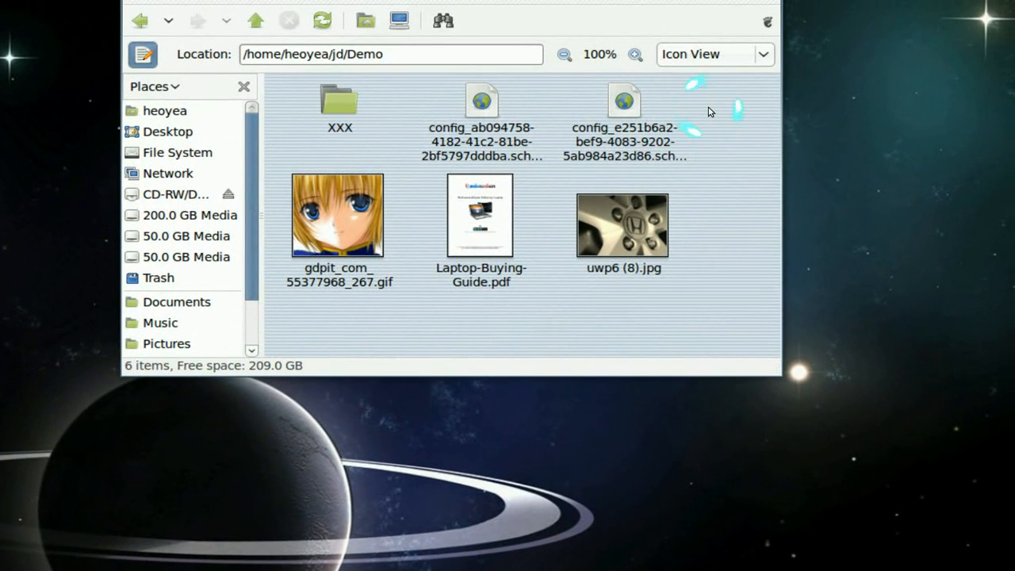
right_click(709, 111)
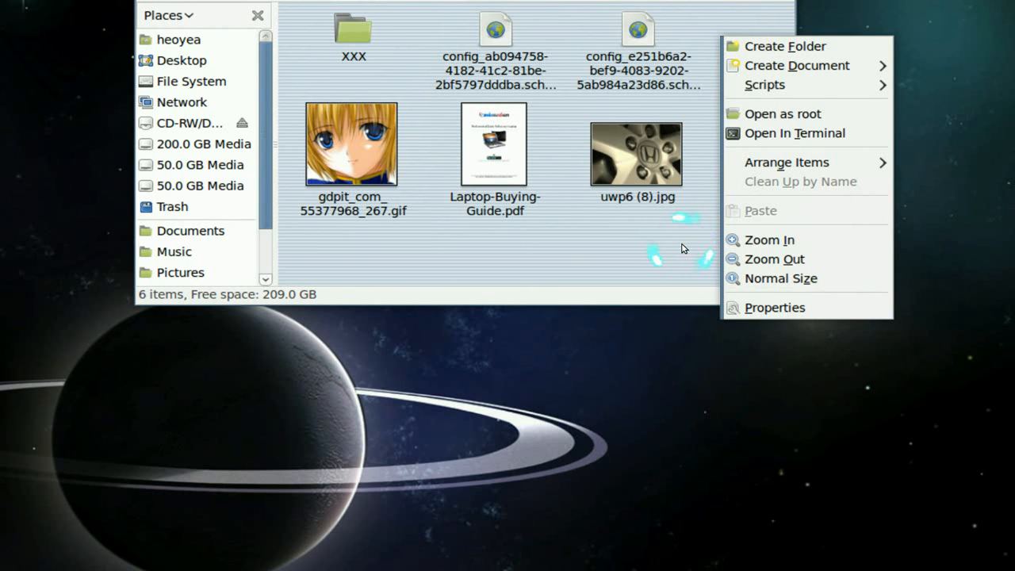
click(683, 248)
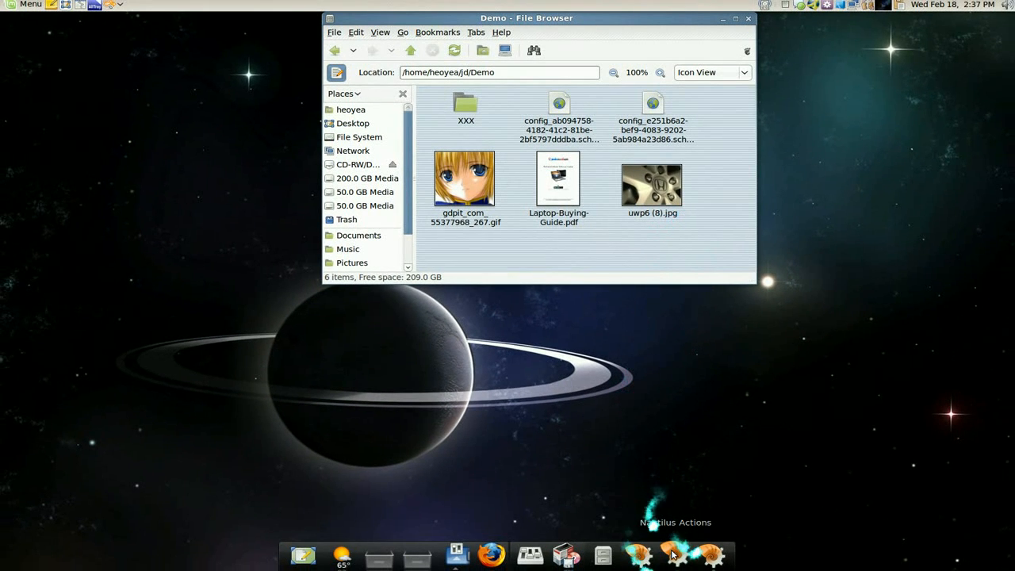
Step: Review Convert to PNG's *.gif condition and gif2png %M command, leaving it unchanged
click(684, 557)
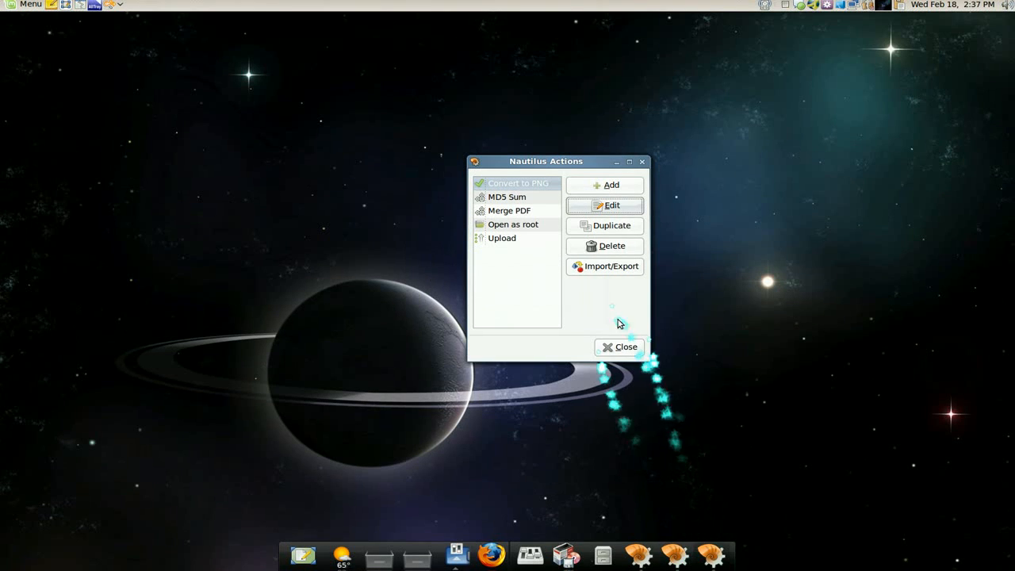
click(613, 204)
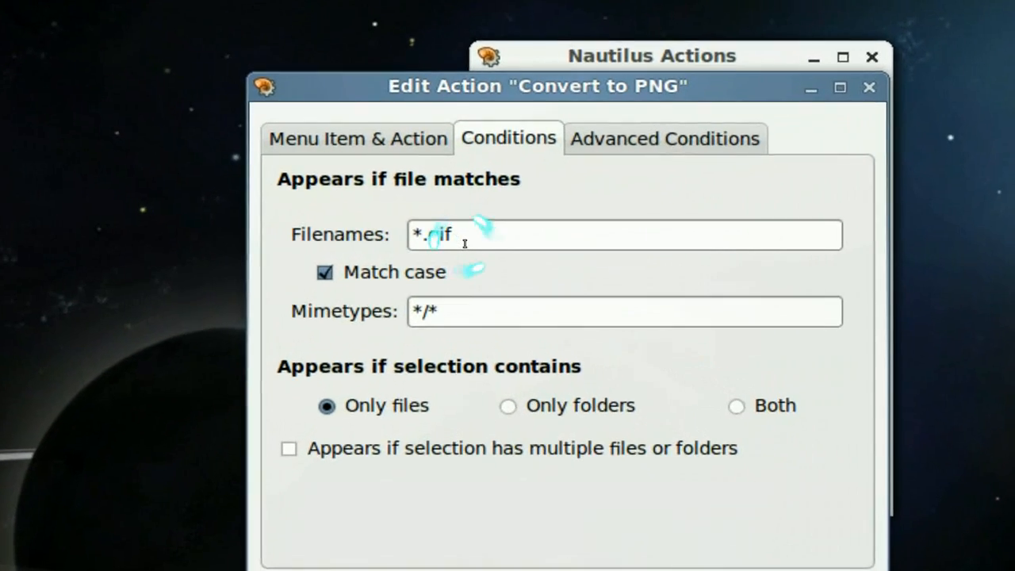
click(465, 238)
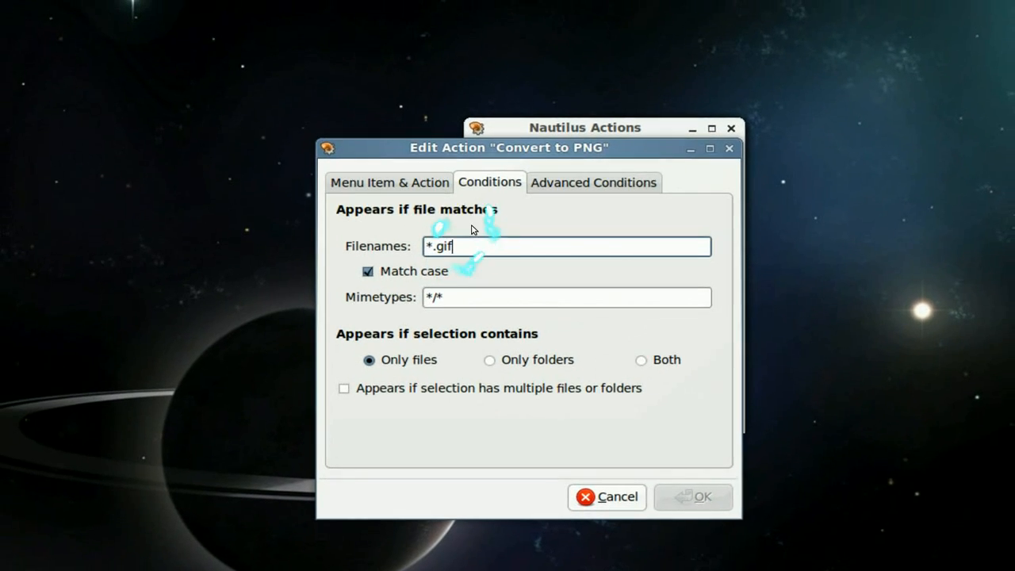
click(434, 201)
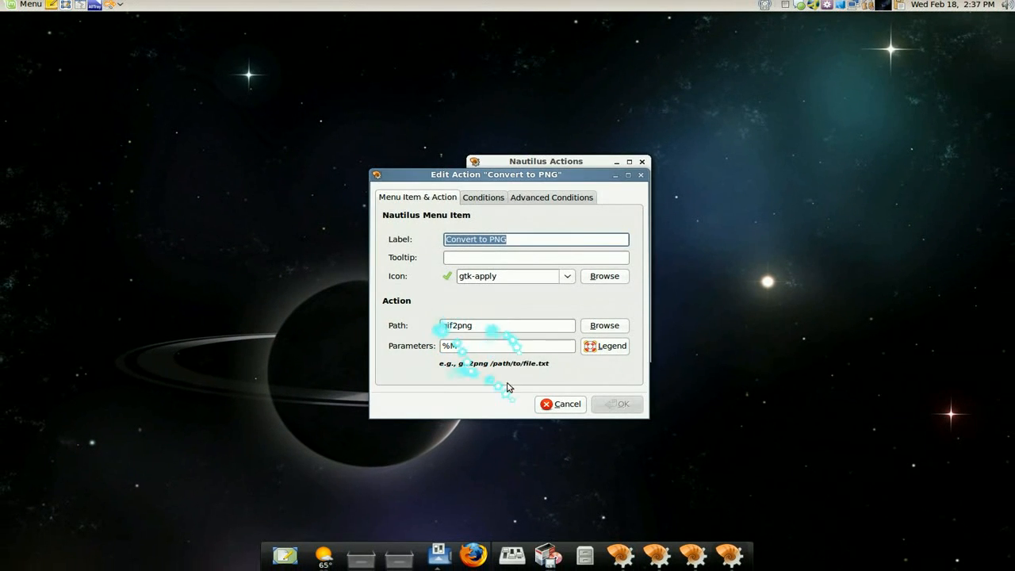
click(561, 404)
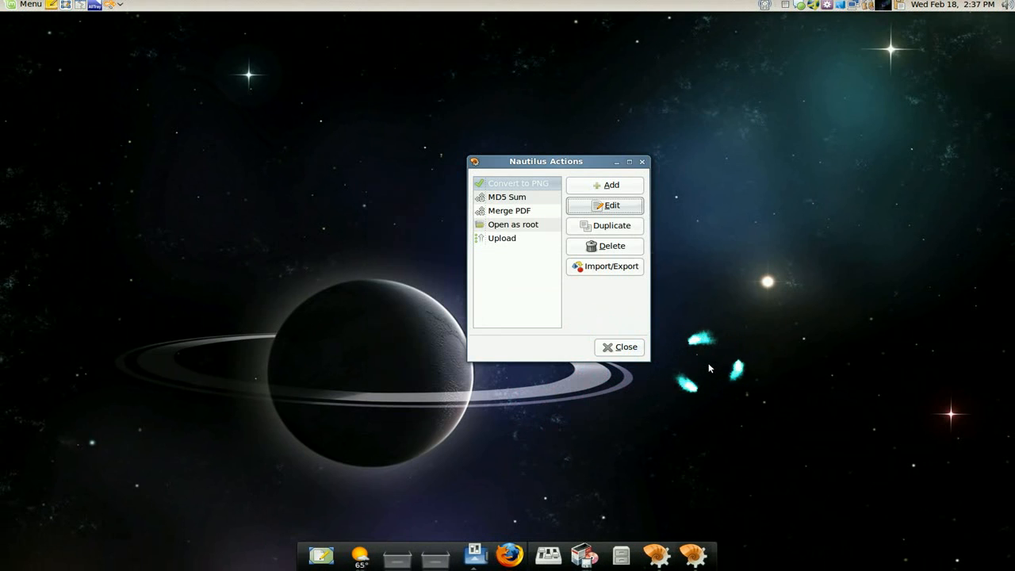
Step: Bring up the Convert to 3GP page with its .schemas config file from the configuration list
click(516, 551)
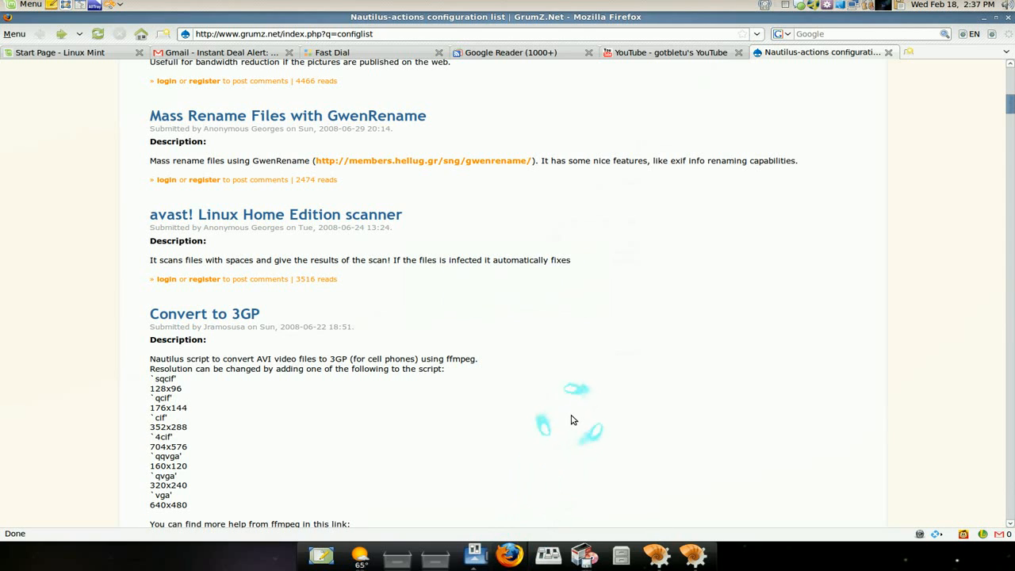
scroll(574, 418, down, 1)
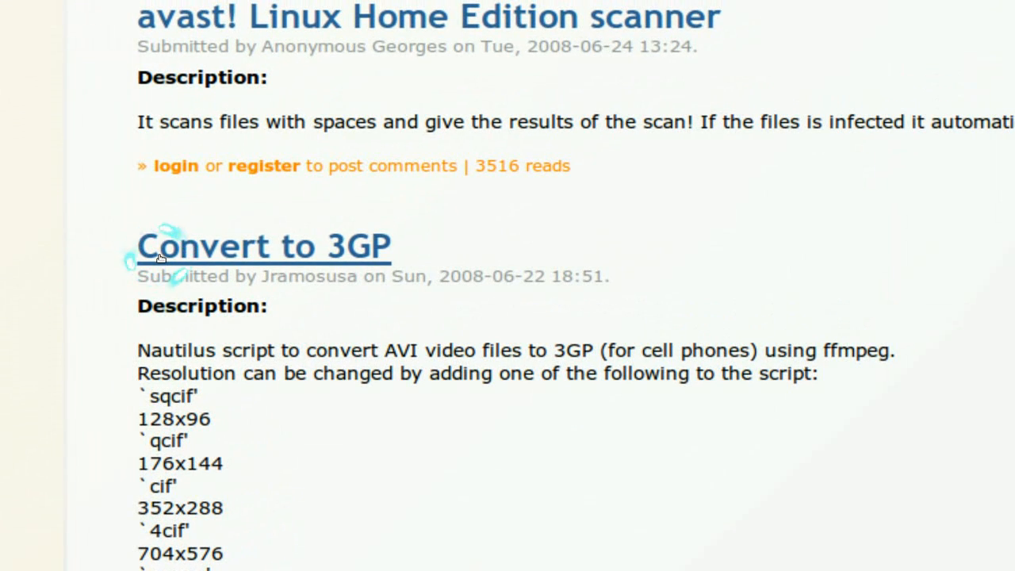
click(159, 256)
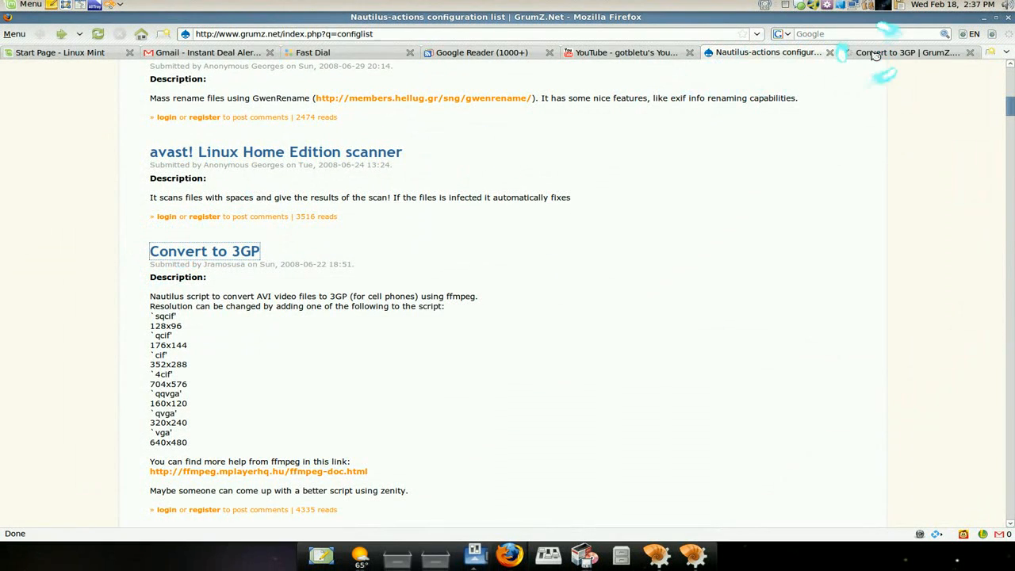
click(876, 56)
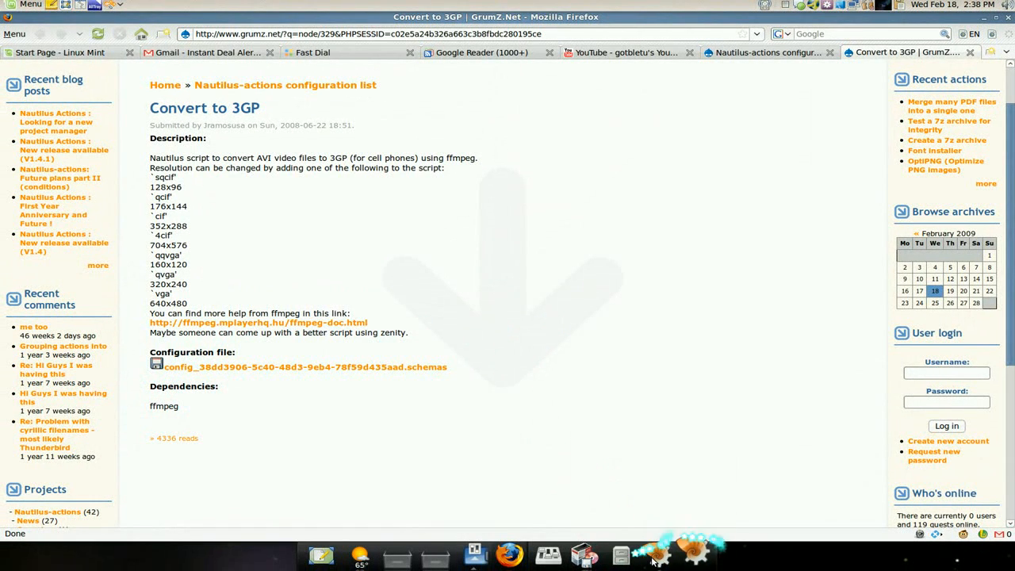
Step: Return to the Demo folder and select the downloaded config files
click(626, 555)
click(652, 119)
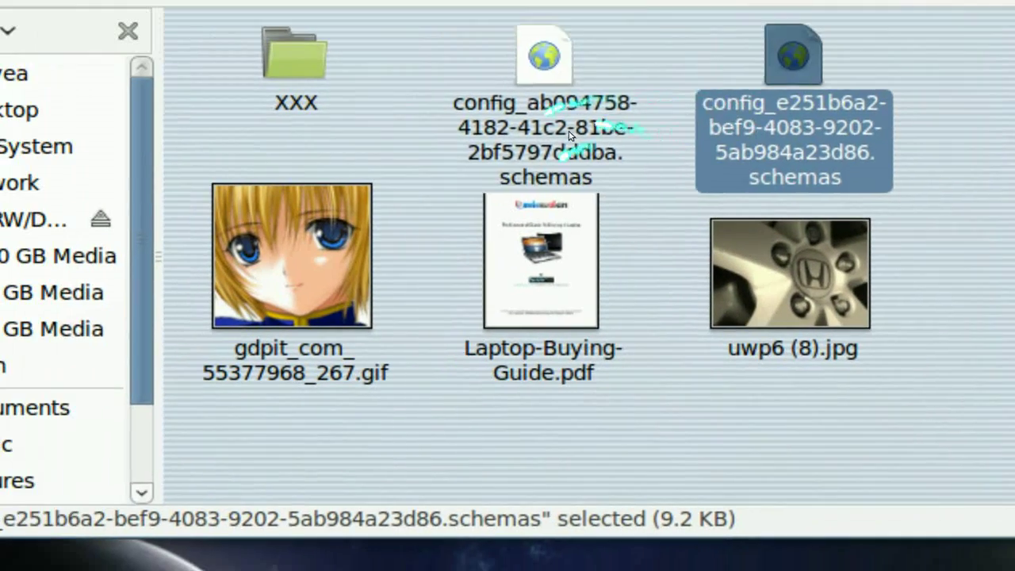
click(570, 135)
click(634, 111)
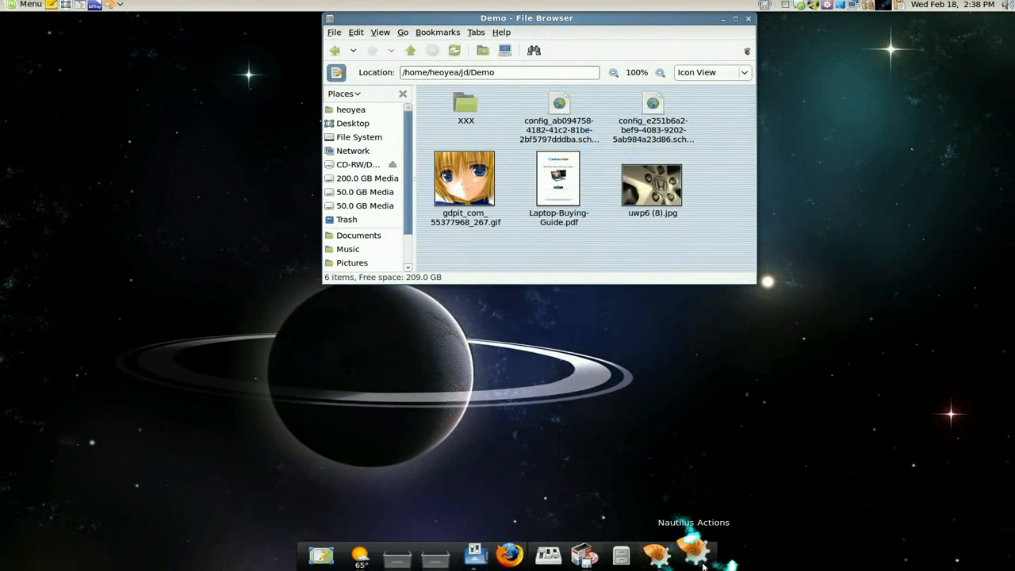
Step: Browse for a config file in Import/Export Settings, cancelling without picking one
click(697, 555)
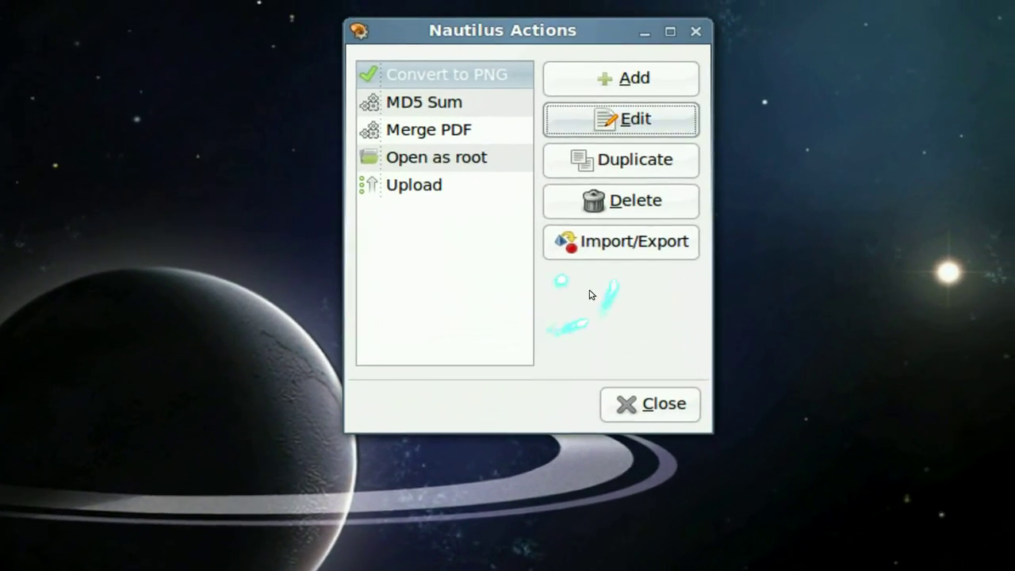
click(627, 252)
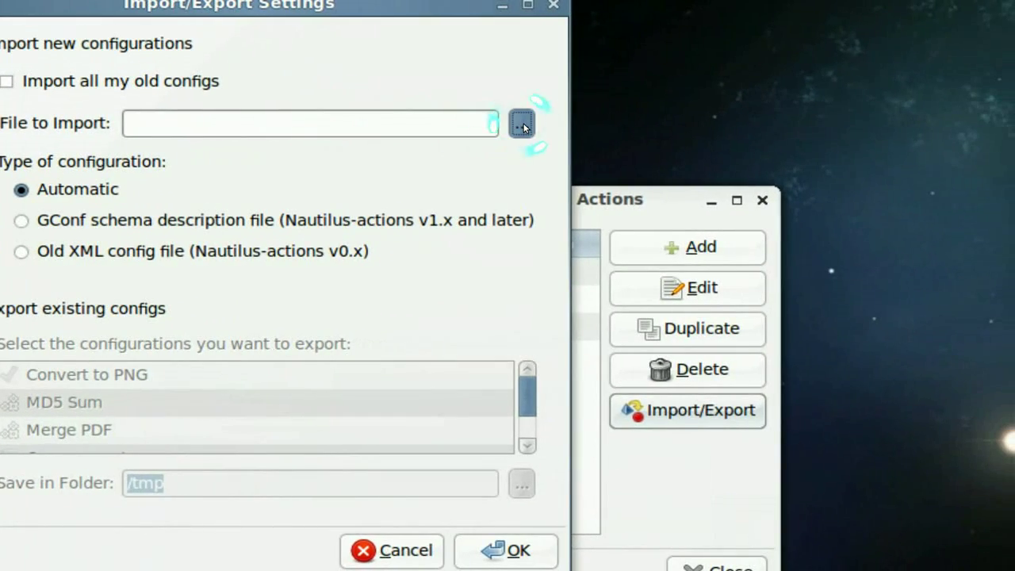
click(527, 124)
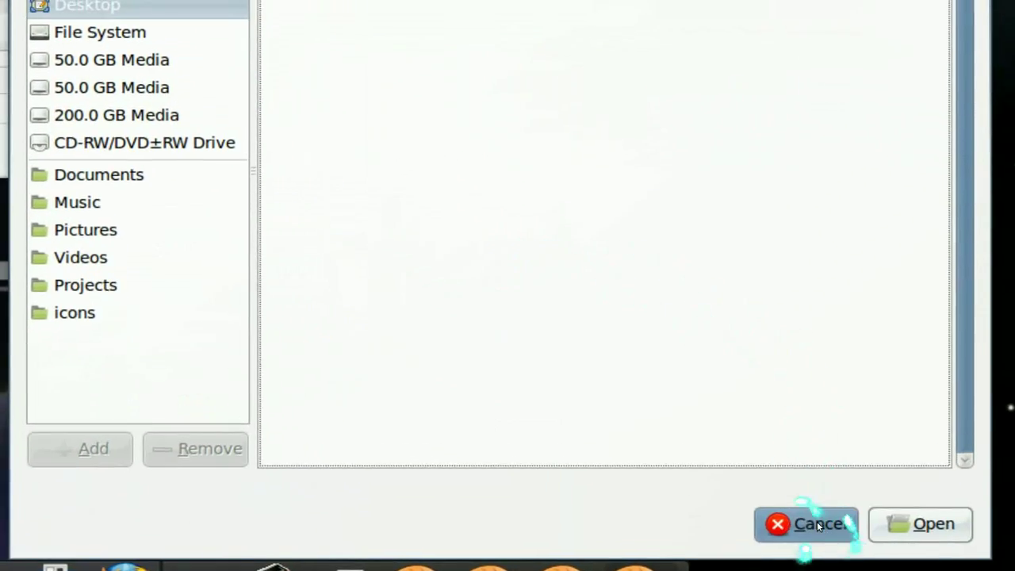
click(817, 521)
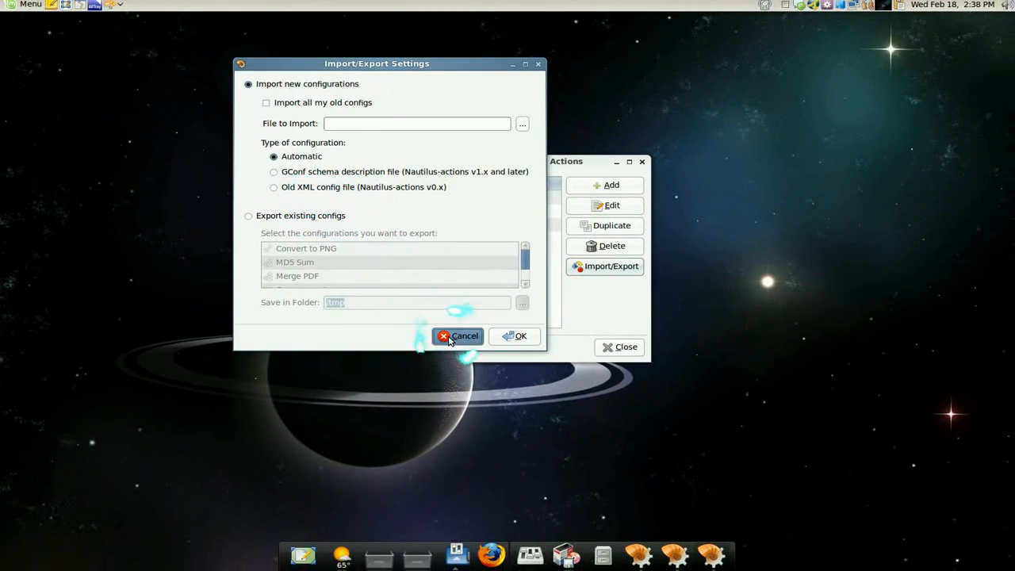
Step: Back out of importing and close the Nautilus Actions window
click(458, 339)
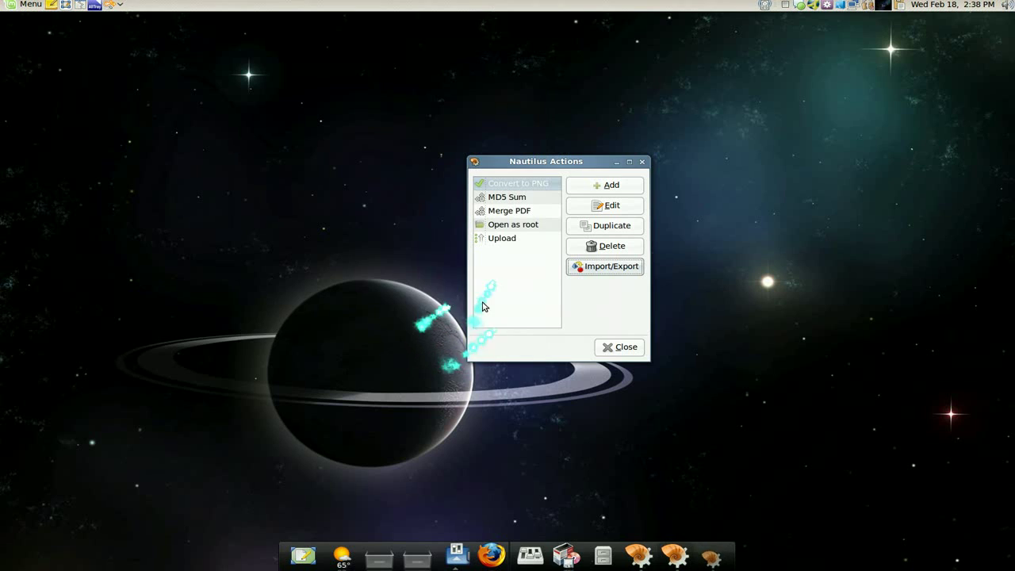
click(619, 347)
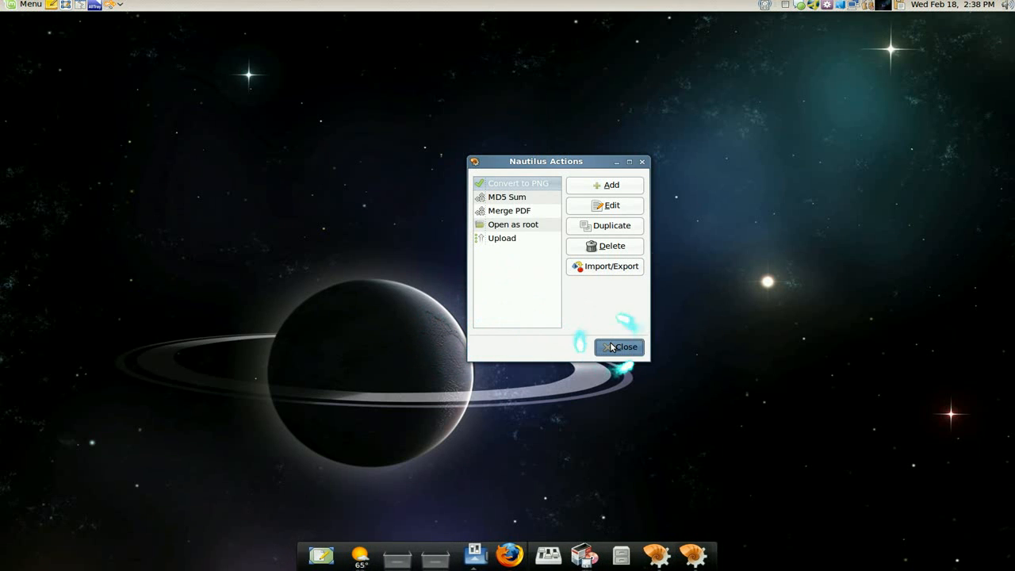